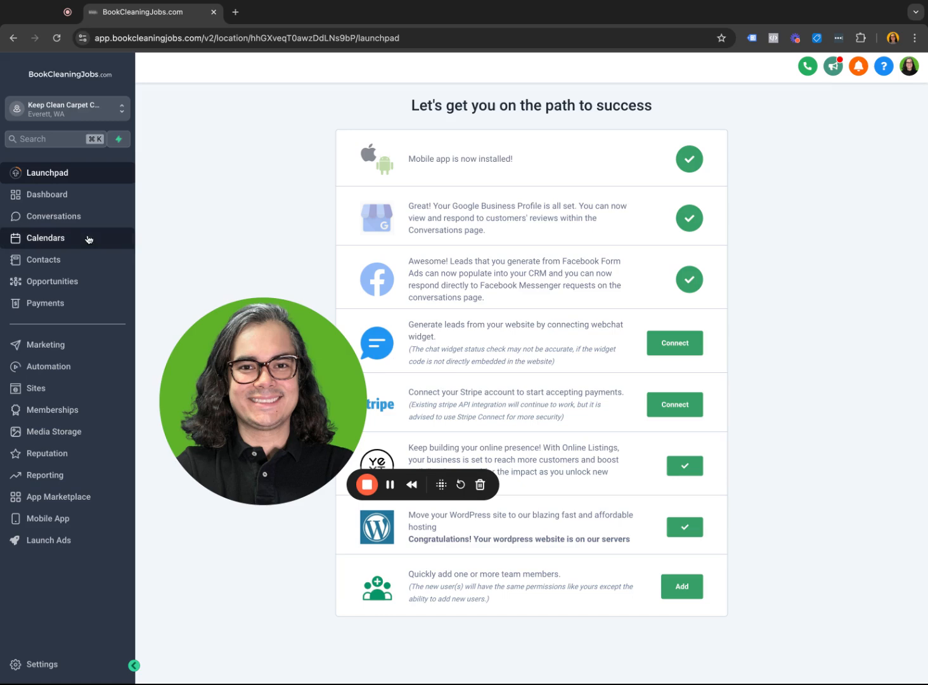
- Open the Plain Text Email Template from the email marketing templates to review its content, and return to the template list
{"action": "left_click", "coordinate": [73, 351]}
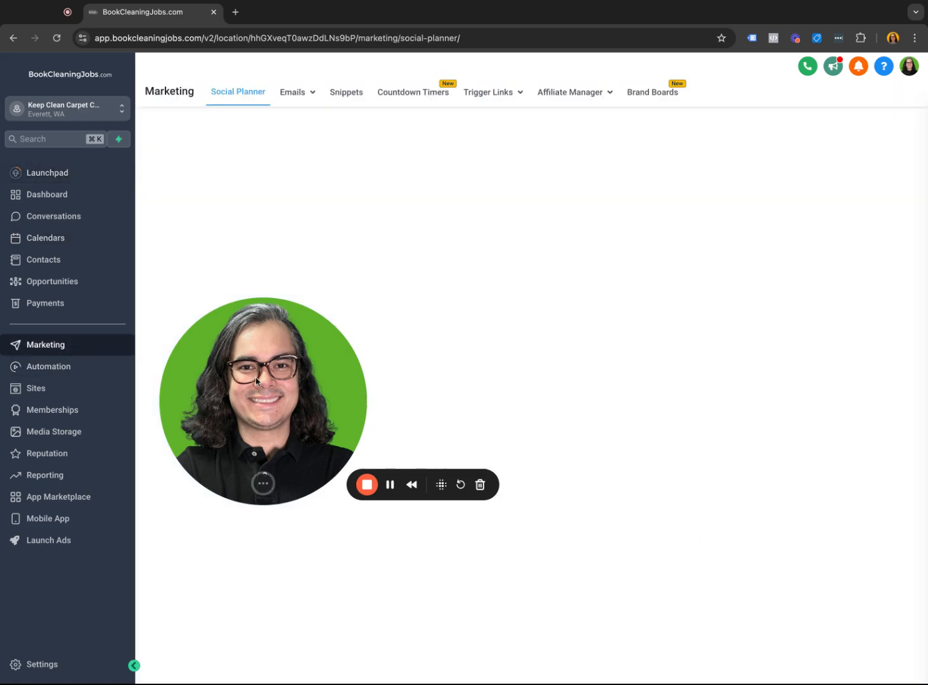
{"action": "left_click", "coordinate": [300, 94]}
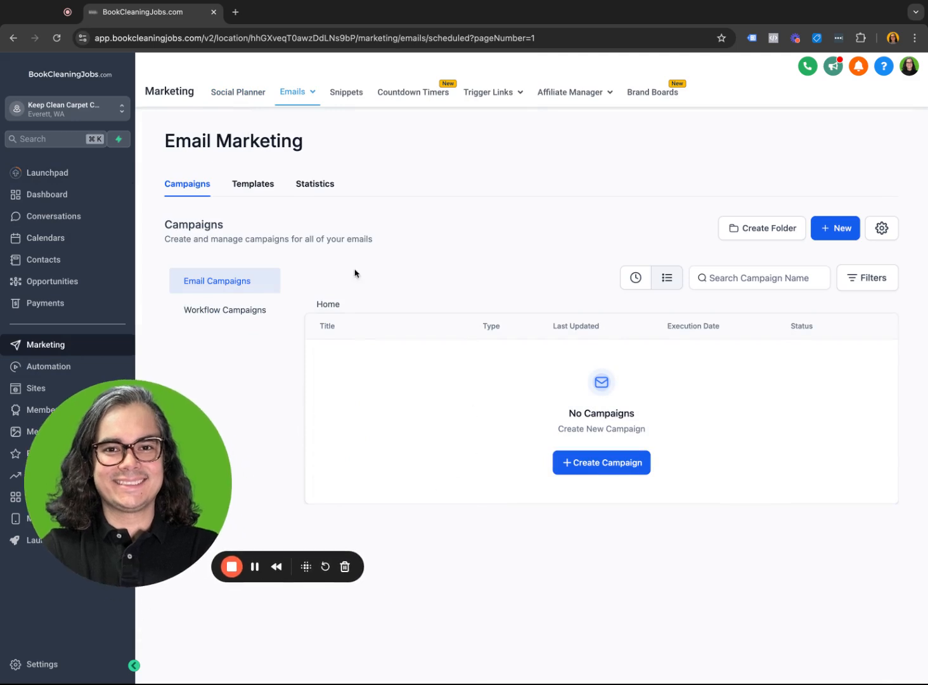
{"action": "left_click", "coordinate": [267, 193]}
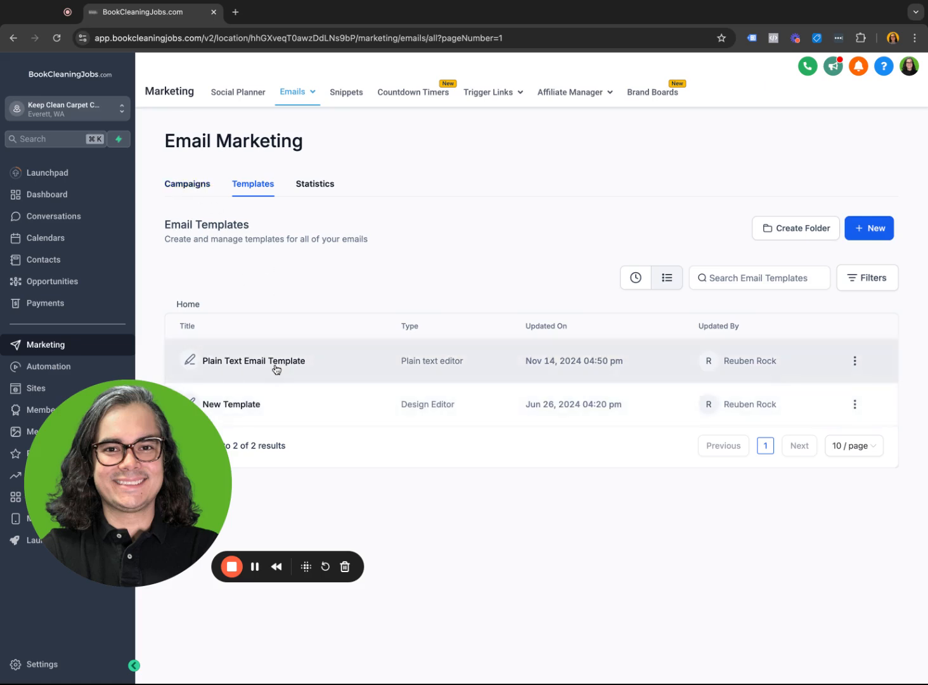
{"action": "left_click", "coordinate": [854, 363]}
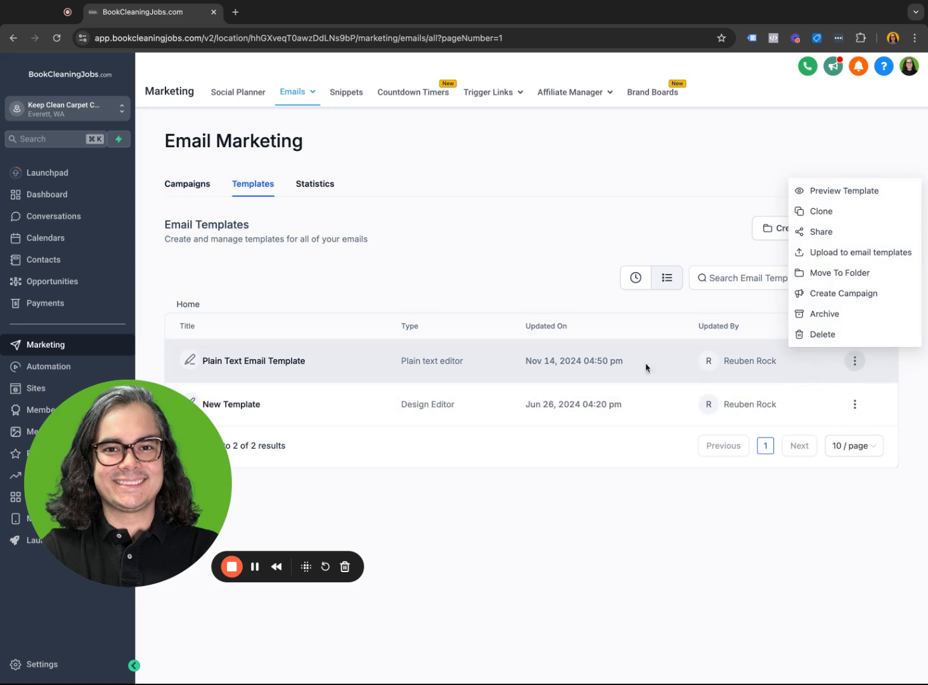
{"action": "left_click", "coordinate": [247, 368]}
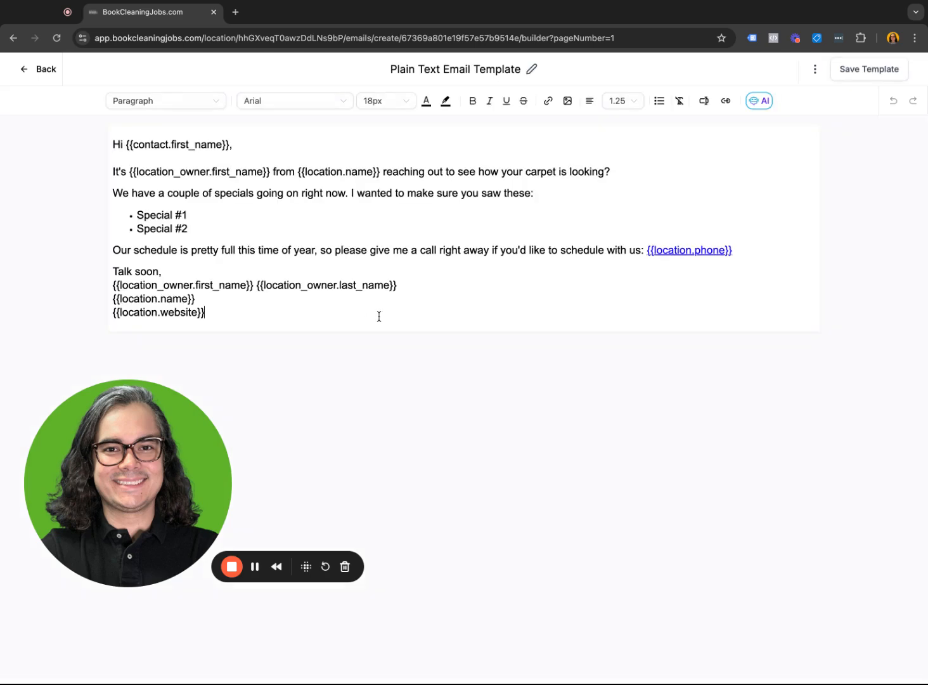
{"action": "left_click", "coordinate": [38, 71]}
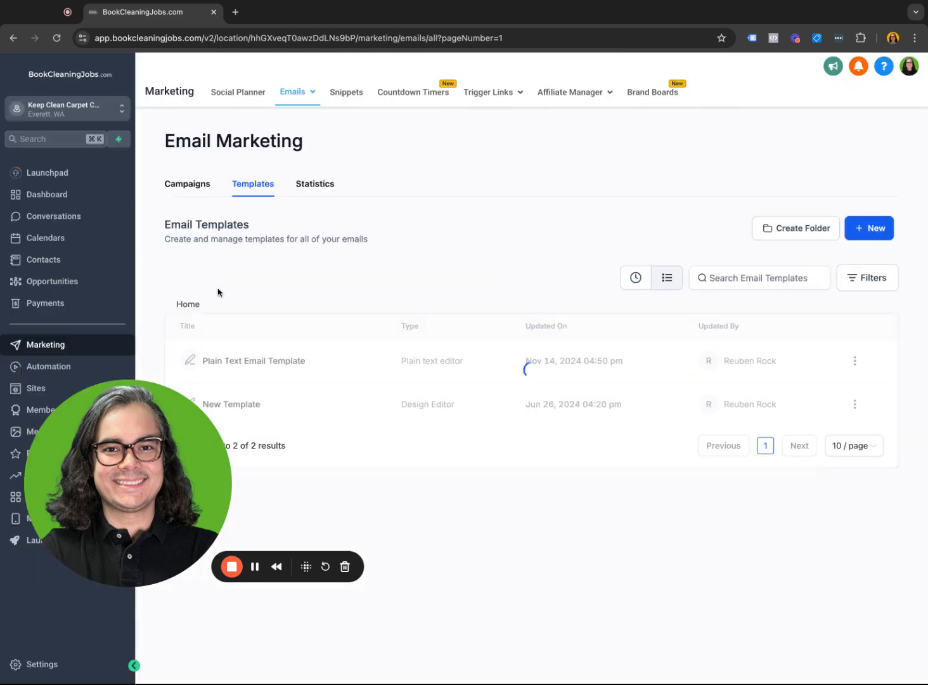
- Create a new email campaign based on the Plain Text Email Template
{"action": "left_click", "coordinate": [214, 183]}
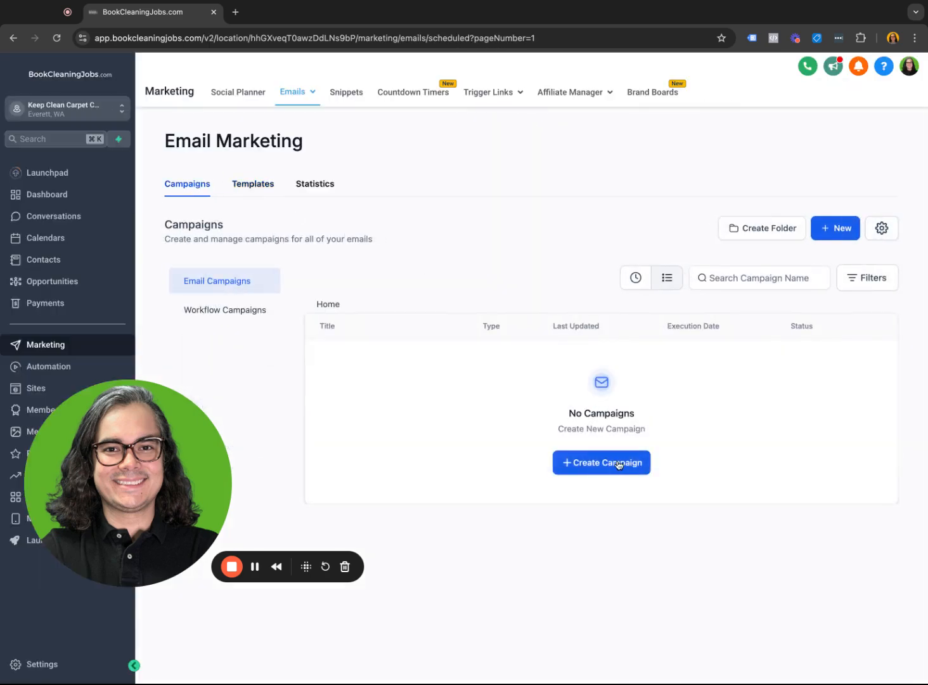
{"action": "left_click", "coordinate": [618, 465]}
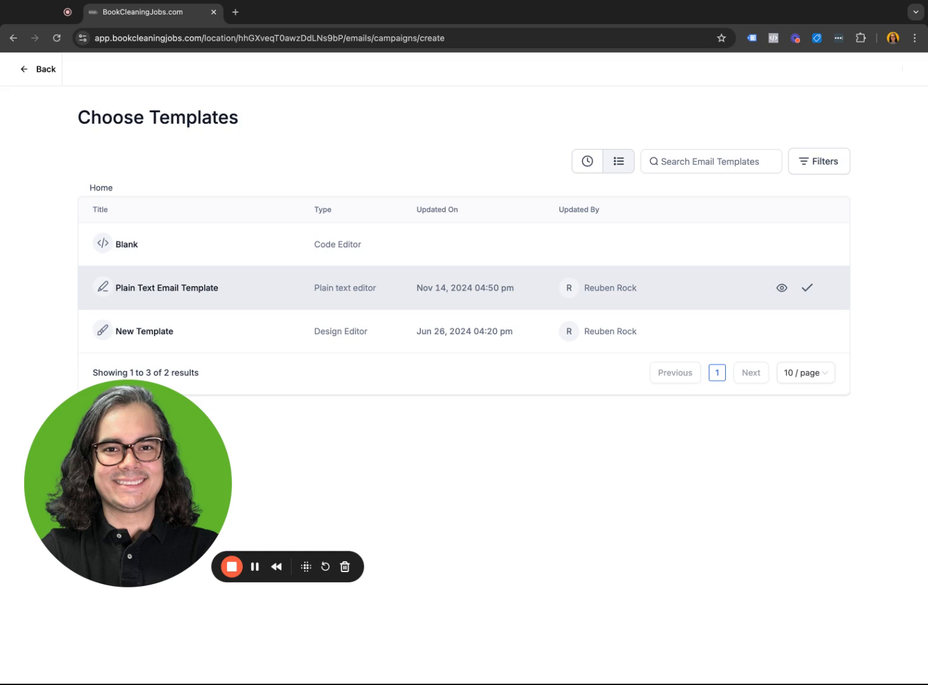
{"action": "left_click", "coordinate": [807, 288]}
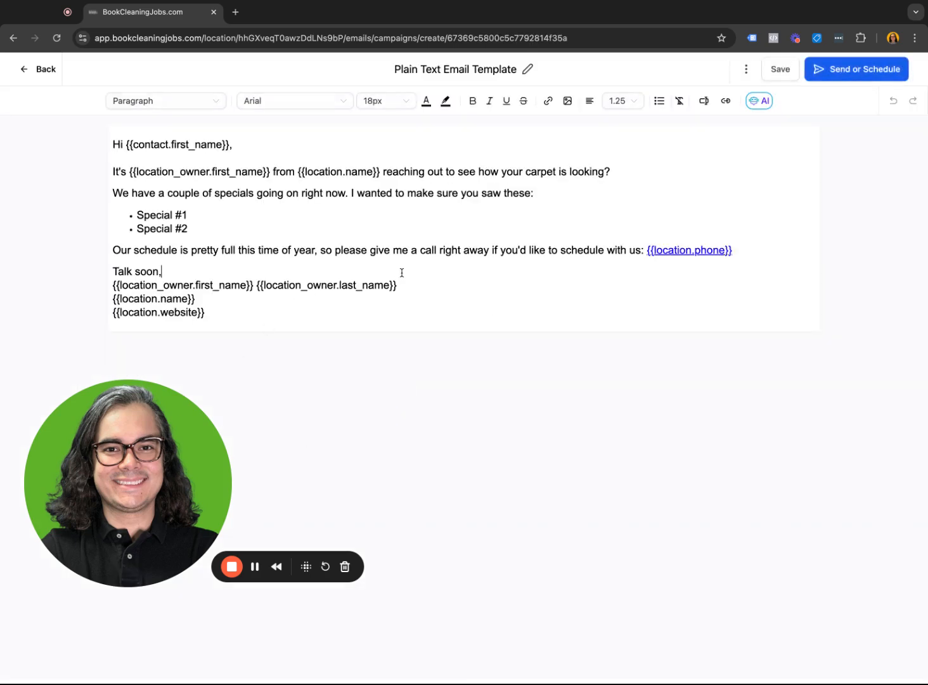
- Rename the campaign as Campaign #1
{"action": "left_click", "coordinate": [480, 67]}
{"action": "type", "text": "Camappg"}
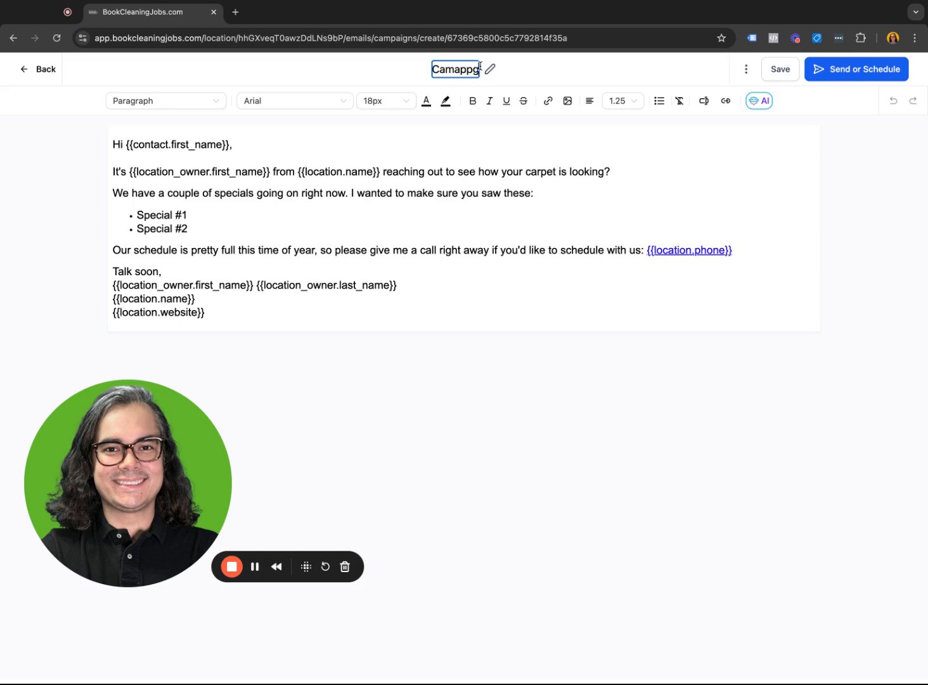
{"action": "key", "text": "BackSpace"}
{"action": "key", "text": "BackSpace"}
{"action": "key", "text": "BackSpace"}
{"action": "key", "text": "BackSpace"}
{"action": "type", "text": "paign #1"}
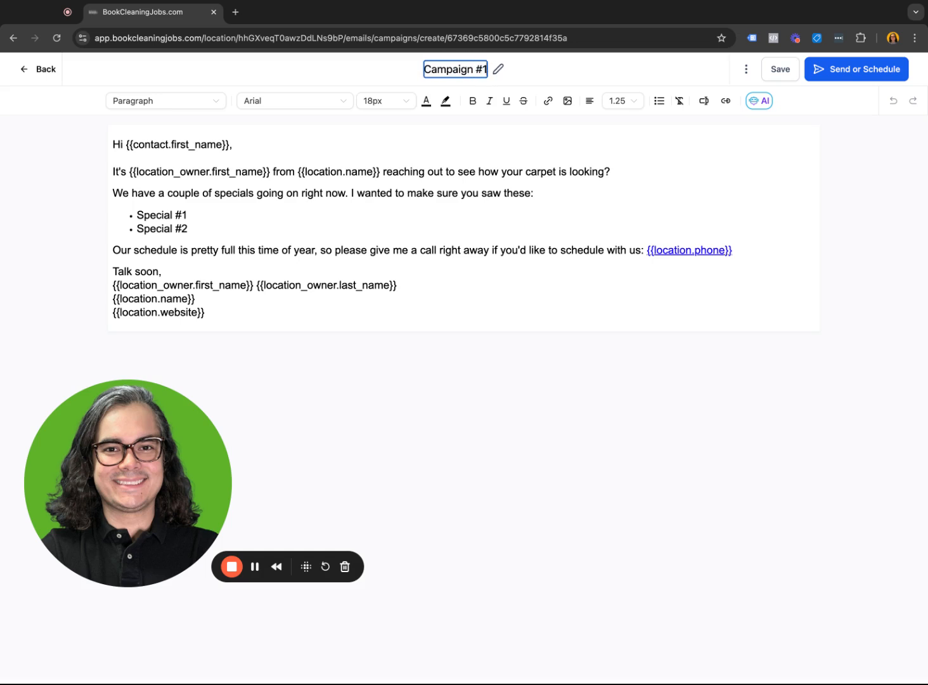
- Rename the campaign as Holiday Special 2024
{"action": "key", "text": "super+a"}
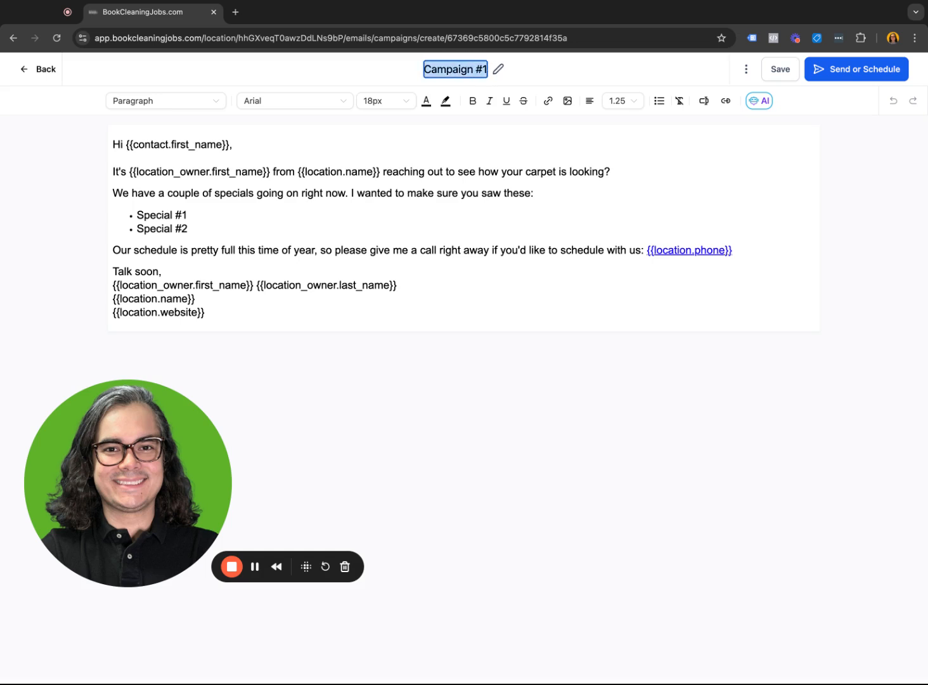
{"action": "type", "text": "Holiday Special 2024"}
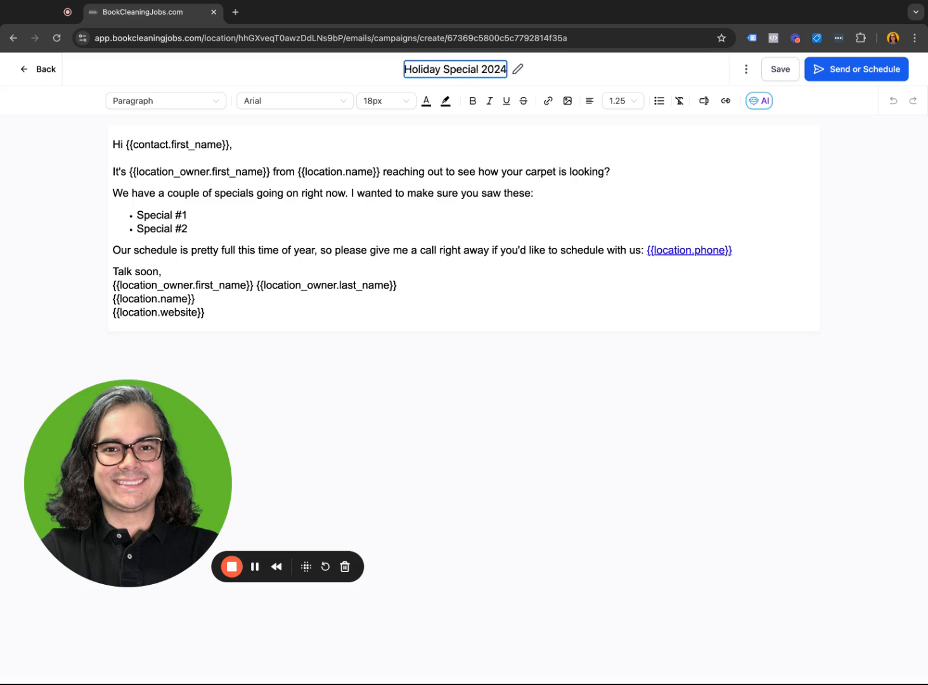
{"action": "key", "text": "super+a"}
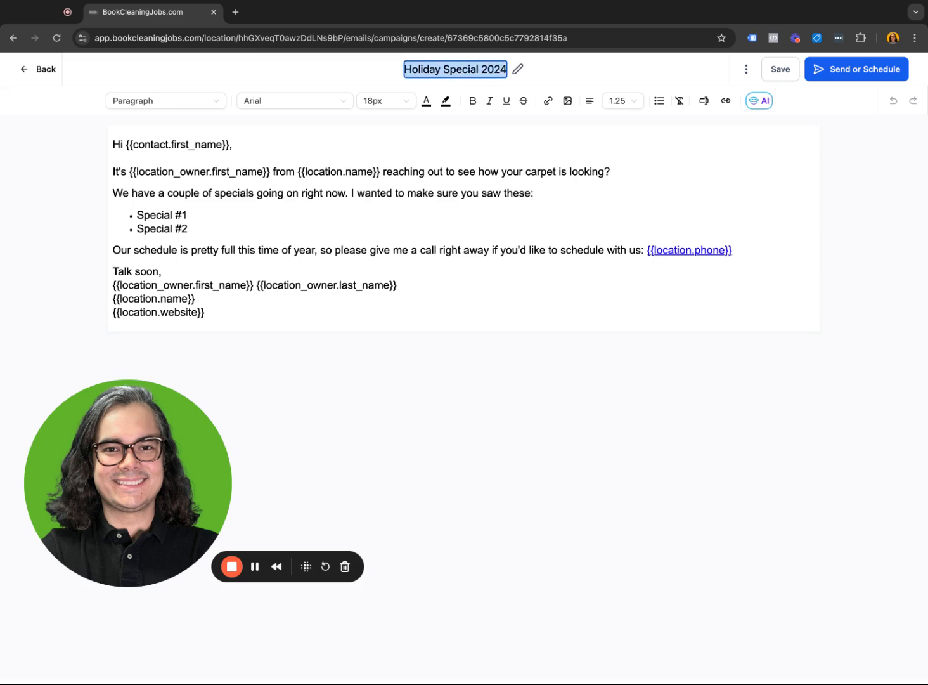
{"action": "left_click", "coordinate": [313, 166]}
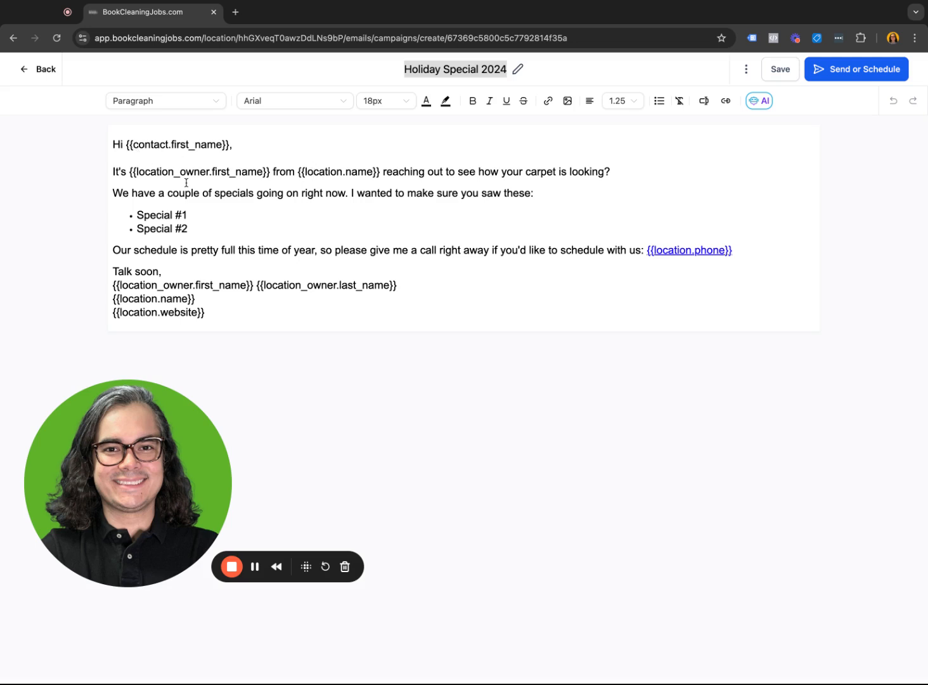
- Select the contact first name placeholder in the greeting and examine the custom values offered under Contact and Account
{"action": "left_click", "coordinate": [126, 144]}
{"action": "key", "text": "shift+Right"}
{"action": "key", "text": "shift+Right"}
{"action": "key", "text": "shift+Right"}
{"action": "key", "text": "shift+Right"}
{"action": "key", "text": "shift+Right"}
{"action": "key", "text": "shift+Right"}
{"action": "key", "text": "shift+Right"}
{"action": "key", "text": "shift+Right"}
{"action": "key", "text": "shift+Right"}
{"action": "key", "text": "shift+Right"}
{"action": "key", "text": "shift+Right"}
{"action": "key", "text": "shift+Right"}
{"action": "key", "text": "shift+Right"}
{"action": "key", "text": "shift+Right"}
{"action": "key", "text": "shift+Right"}
{"action": "key", "text": "shift+Right"}
{"action": "key", "text": "shift+Right"}
{"action": "key", "text": "shift+Right"}
{"action": "key", "text": "shift+Right"}
{"action": "key", "text": "shift+Right"}
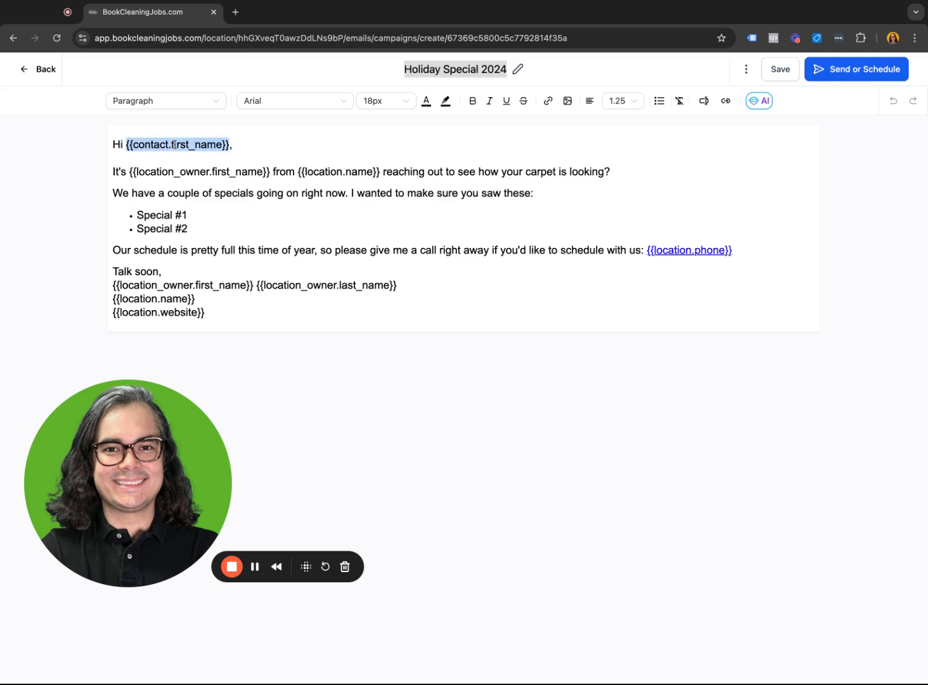
{"action": "left_click", "coordinate": [707, 101]}
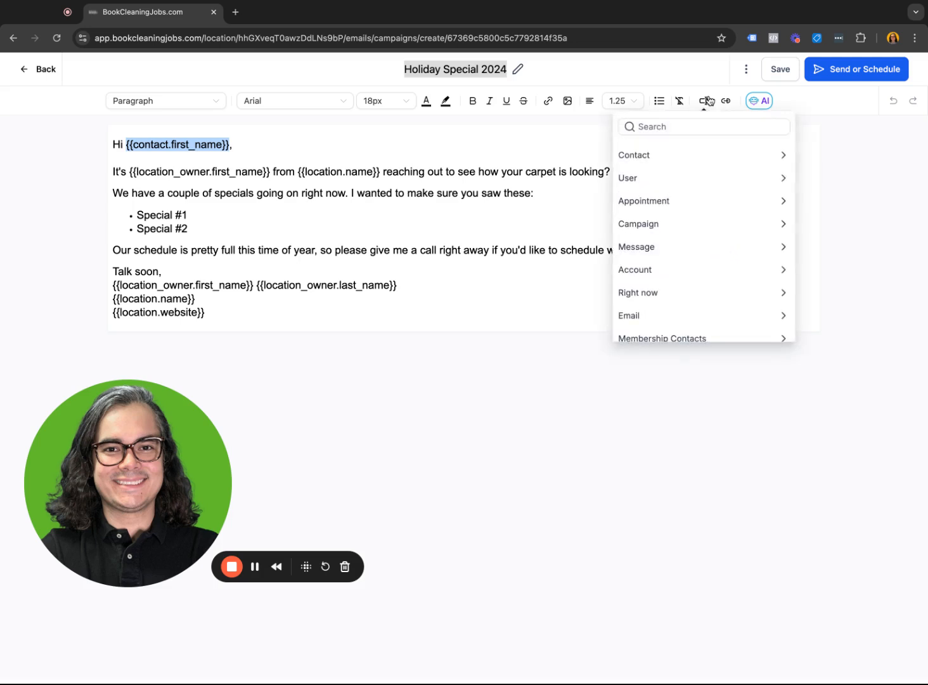
{"action": "left_click", "coordinate": [702, 153]}
{"action": "scroll", "coordinate": [700, 247], "scroll_direction": "down", "scroll_amount": 2}
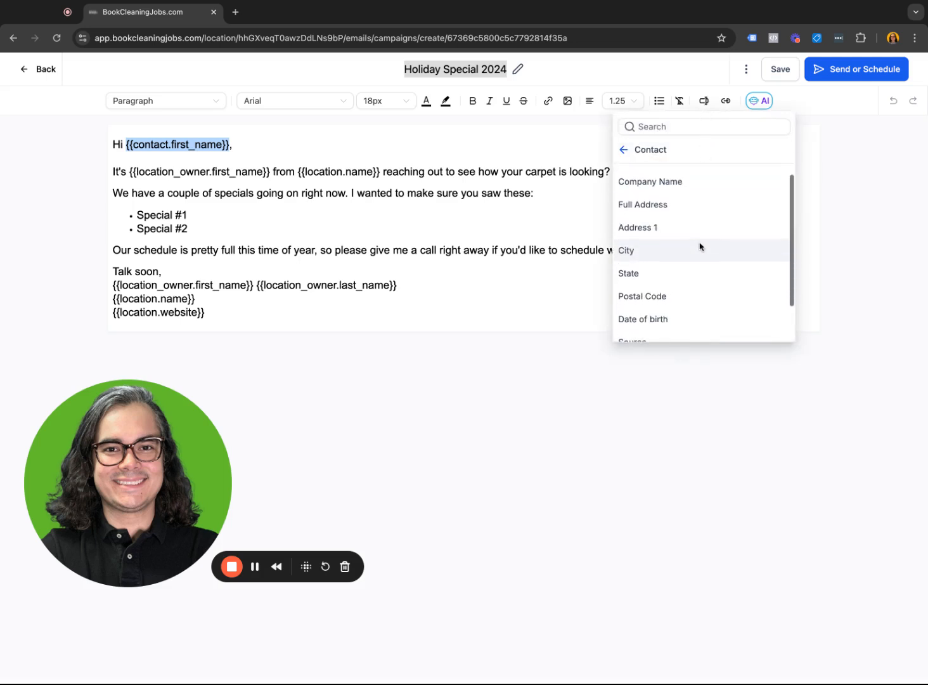
{"action": "scroll", "coordinate": [700, 247], "scroll_direction": "up", "scroll_amount": 2}
{"action": "left_click", "coordinate": [624, 150]}
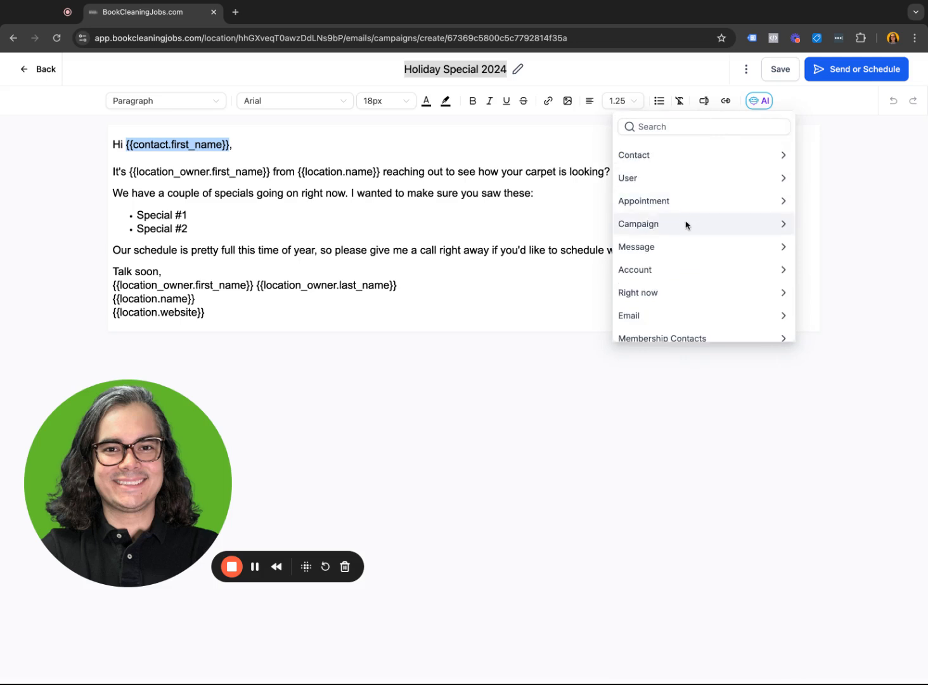
{"action": "left_click", "coordinate": [679, 275]}
{"action": "left_click", "coordinate": [349, 156]}
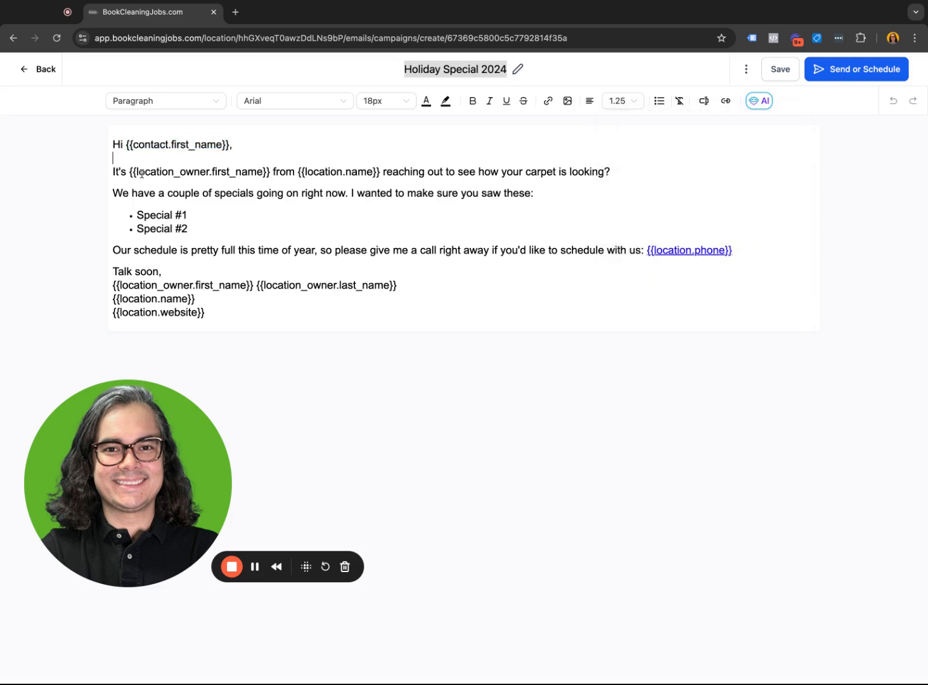
- Review the owner first name, location phone and signature placeholders in the email body
{"action": "left_click_drag", "start_coordinate": [153, 172], "coordinate": [225, 179]}
{"action": "left_click", "coordinate": [224, 179]}
{"action": "left_click", "coordinate": [682, 252]}
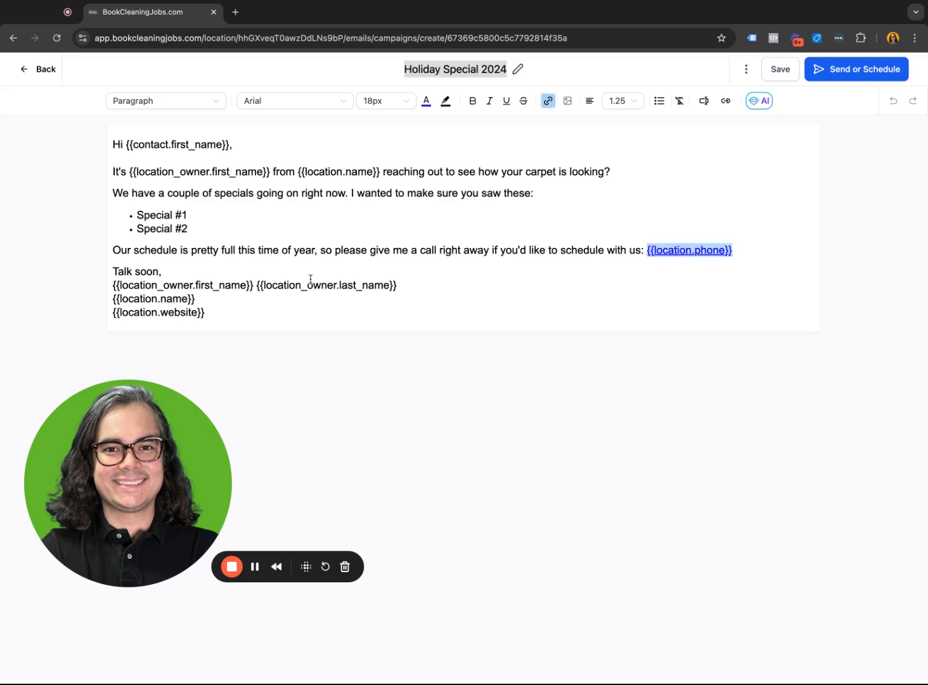
{"action": "left_click", "coordinate": [131, 284]}
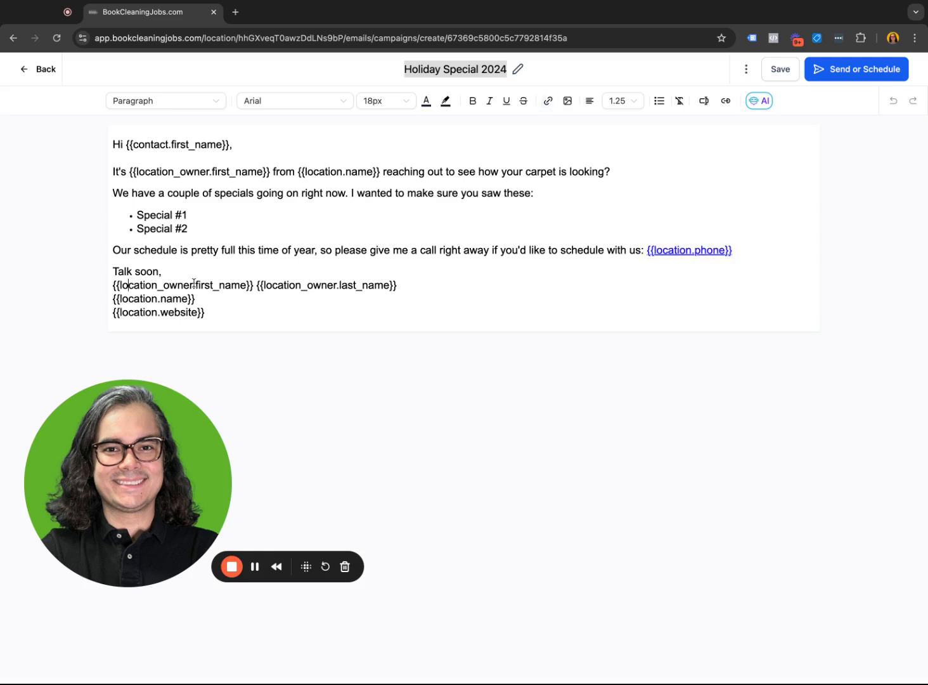
{"action": "left_click", "coordinate": [289, 285]}
- Proceed to the campaign's send or schedule settings and check the additional options, including the test email
{"action": "left_click", "coordinate": [848, 71]}
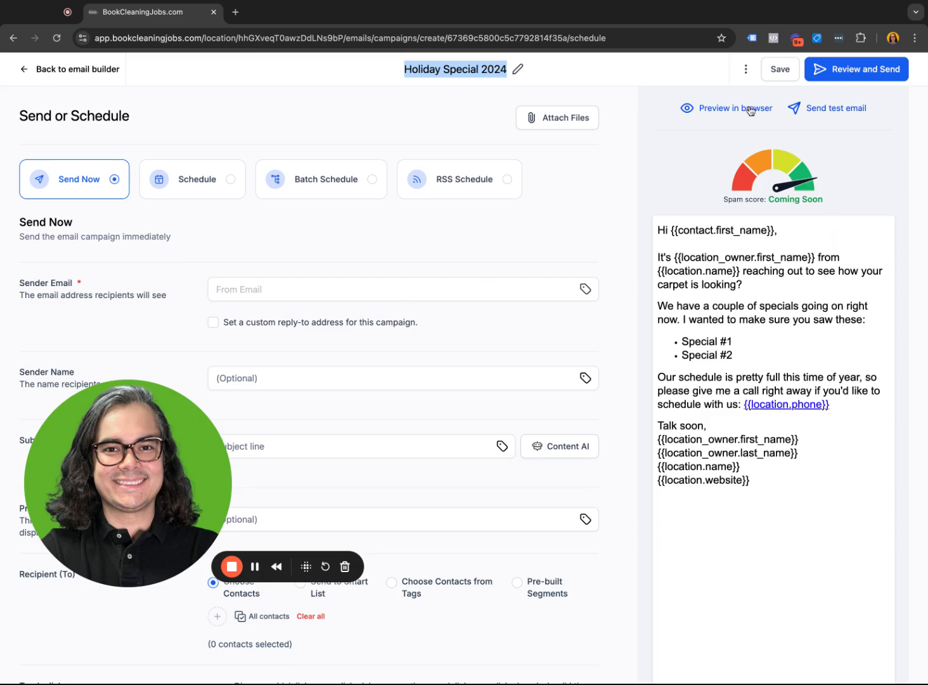
{"action": "left_click", "coordinate": [744, 74]}
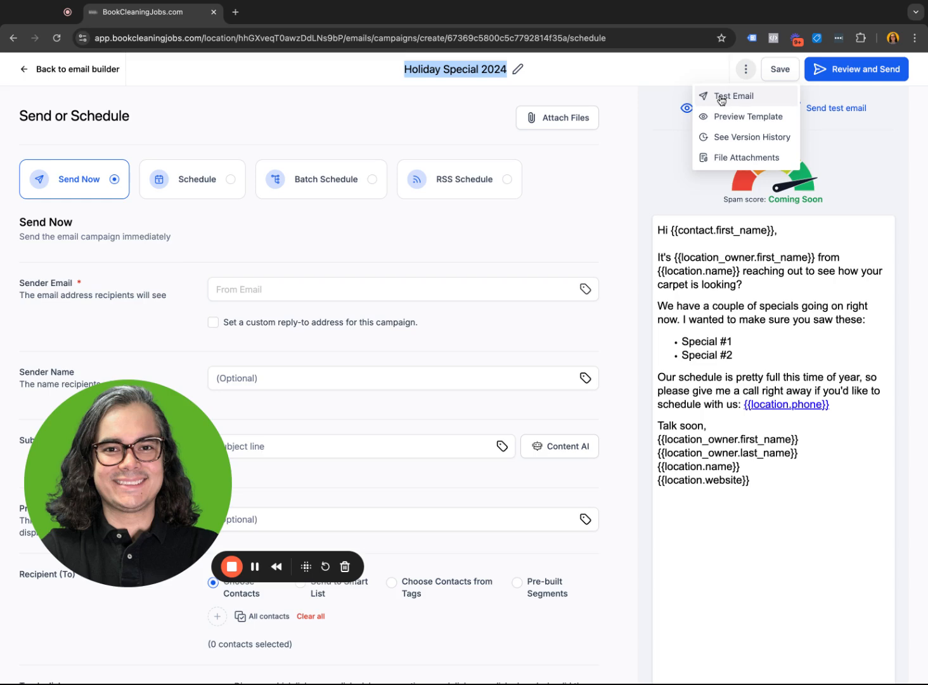
{"action": "left_click", "coordinate": [636, 249]}
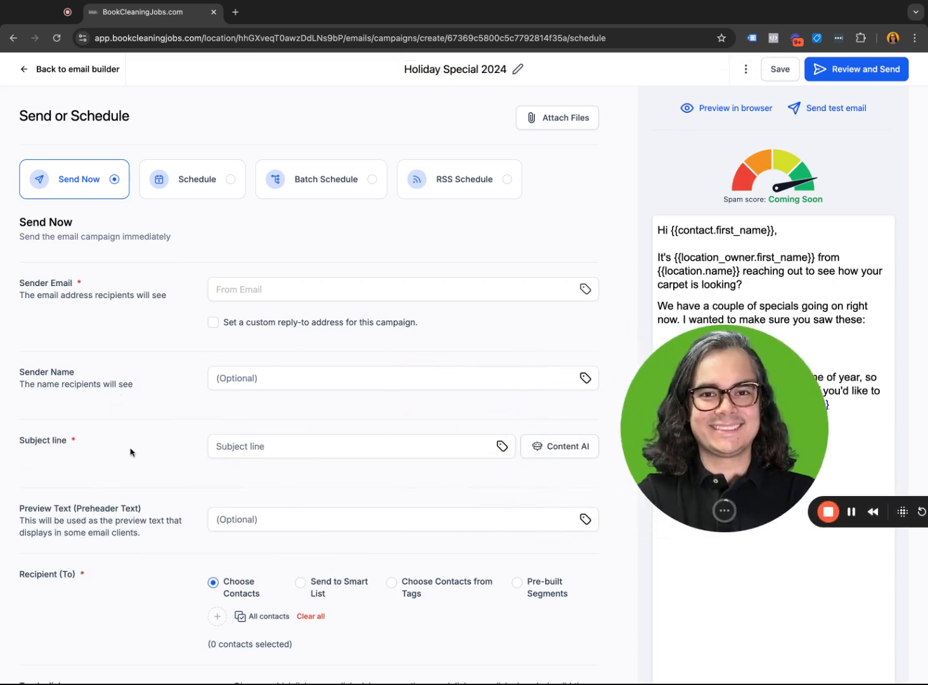
- Try a sample sender email address for the campaign and clear it
{"action": "left_click", "coordinate": [344, 295]}
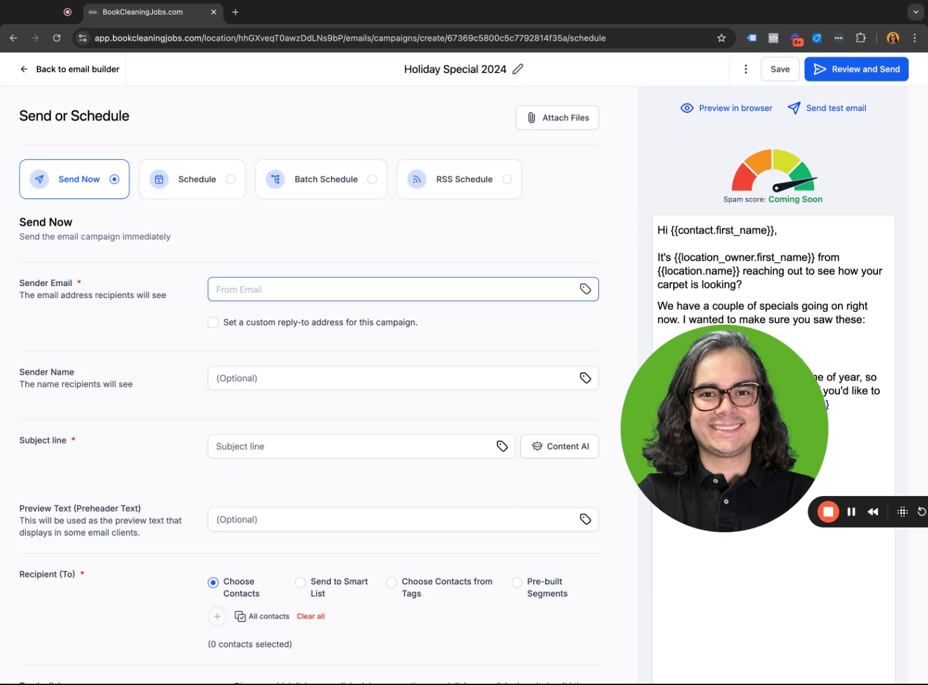
{"action": "type", "text": "info@company.com"}
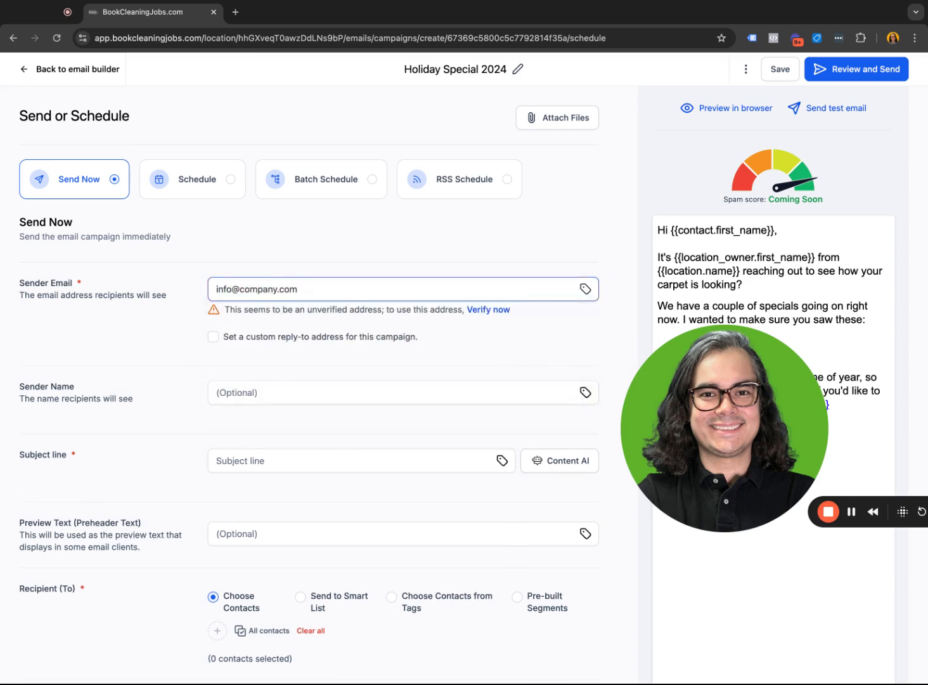
{"action": "key", "text": "super+a"}
{"action": "key", "text": "BackSpace"}
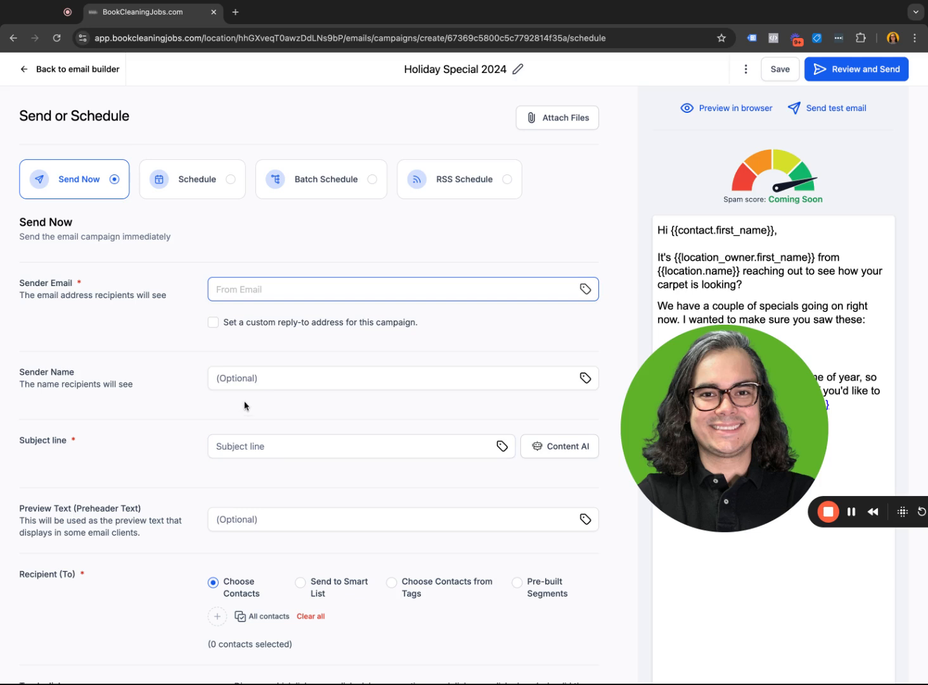
- Try ABC Cleaning as the sender name, followed by a version with a first name before the company, and clear the field
{"action": "left_click", "coordinate": [275, 431]}
{"action": "left_click", "coordinate": [276, 379]}
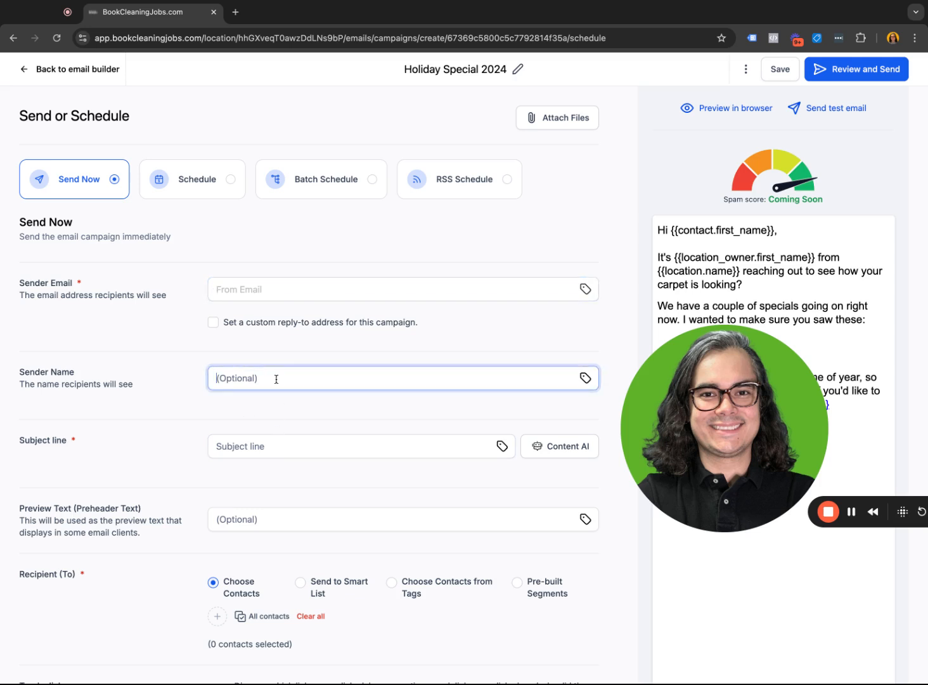
{"action": "type", "text": "ABC Cleaning"}
{"action": "key", "text": "super+a"}
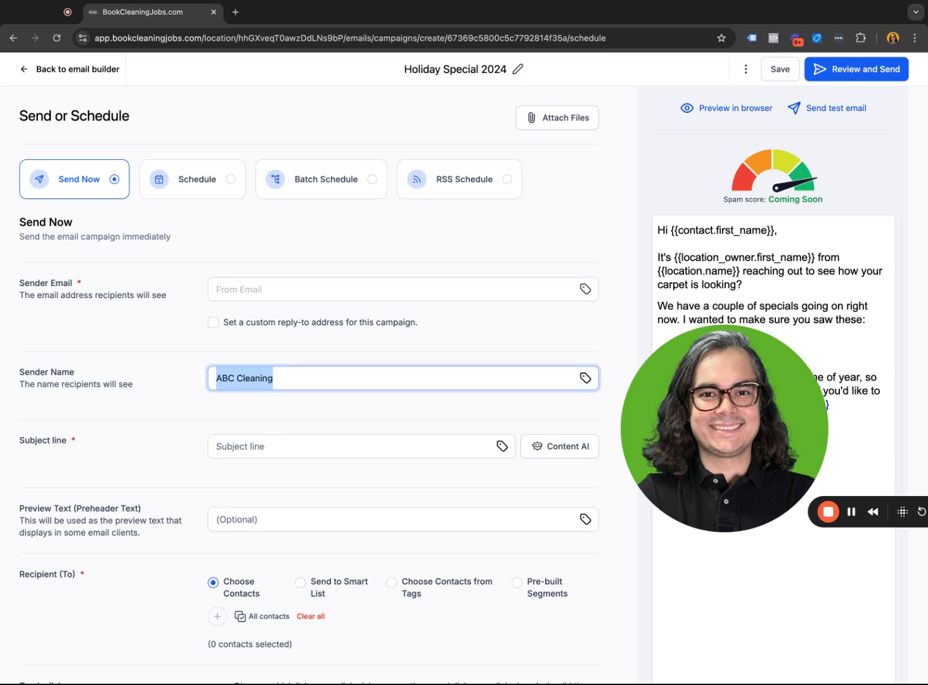
{"action": "type", "text": "Bill @ ABC C"}
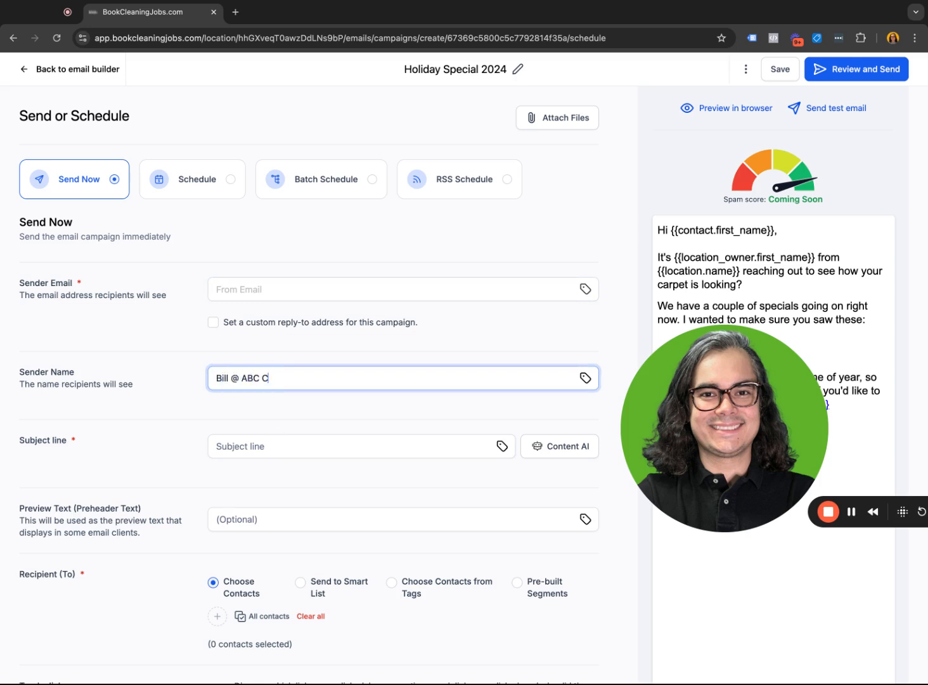
{"action": "type", "text": "leaning"}
{"action": "key", "text": "super+a"}
{"action": "key", "text": "BackSpace"}
- Examine the subject line, preview text, recipient and tracking settings of the campaign
{"action": "scroll", "coordinate": [265, 358], "scroll_direction": "down", "scroll_amount": 3}
{"action": "left_click", "coordinate": [293, 379]}
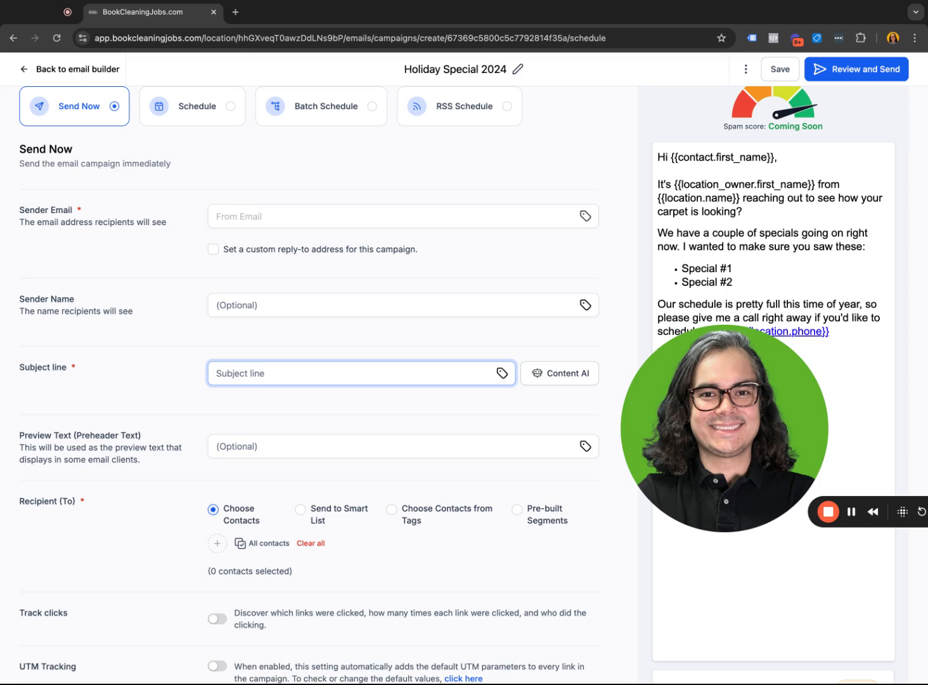
{"action": "scroll", "coordinate": [254, 412], "scroll_direction": "down", "scroll_amount": 2}
{"action": "left_click", "coordinate": [254, 398]}
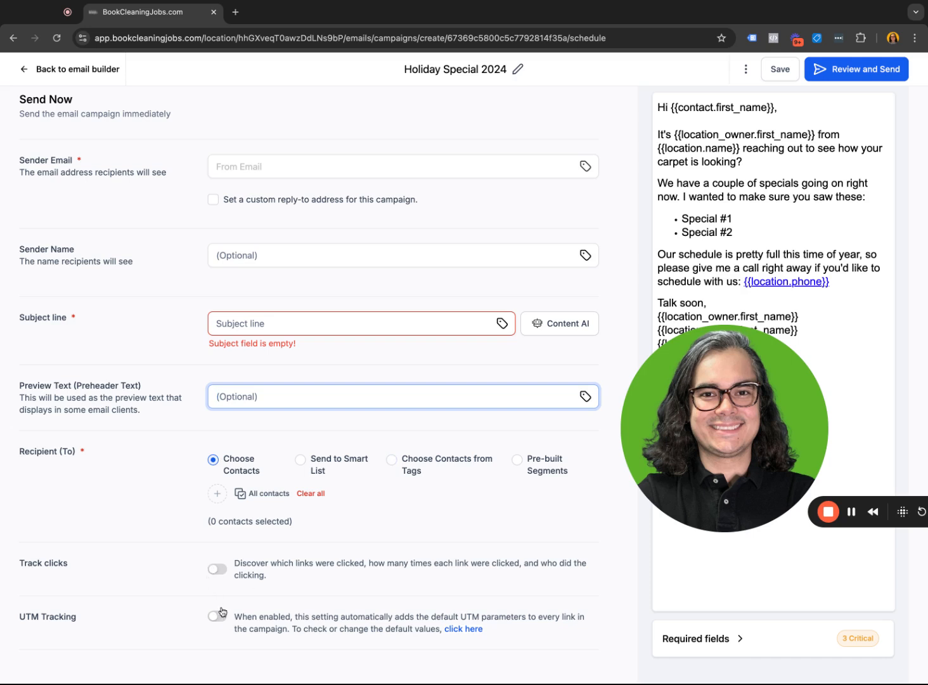
{"action": "scroll", "coordinate": [545, 244], "scroll_direction": "up", "scroll_amount": 3}
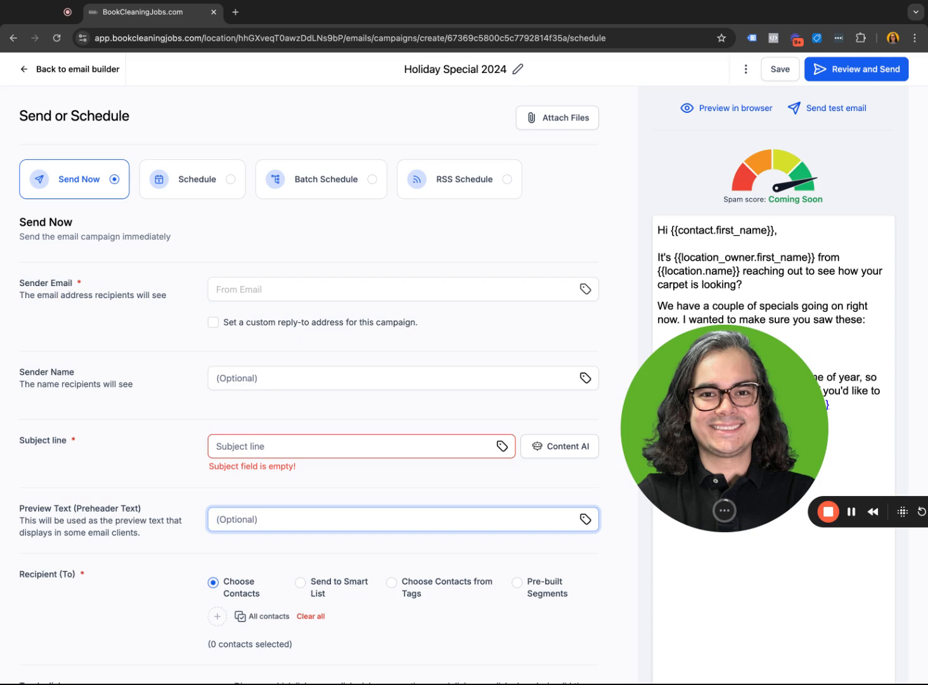
{"action": "left_click_drag", "start_coordinate": [731, 423], "coordinate": [541, 418]}
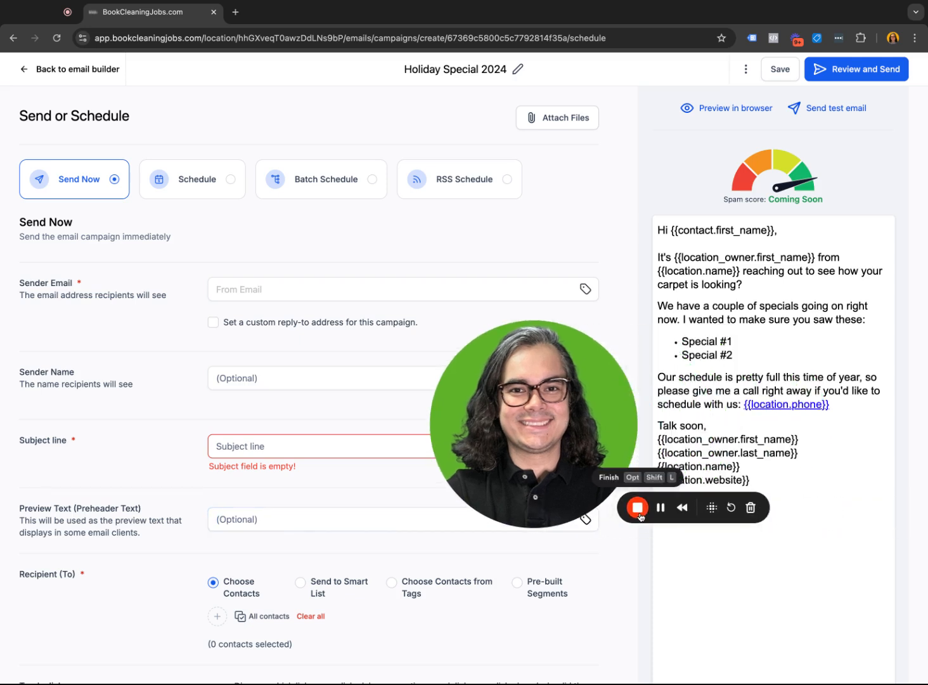